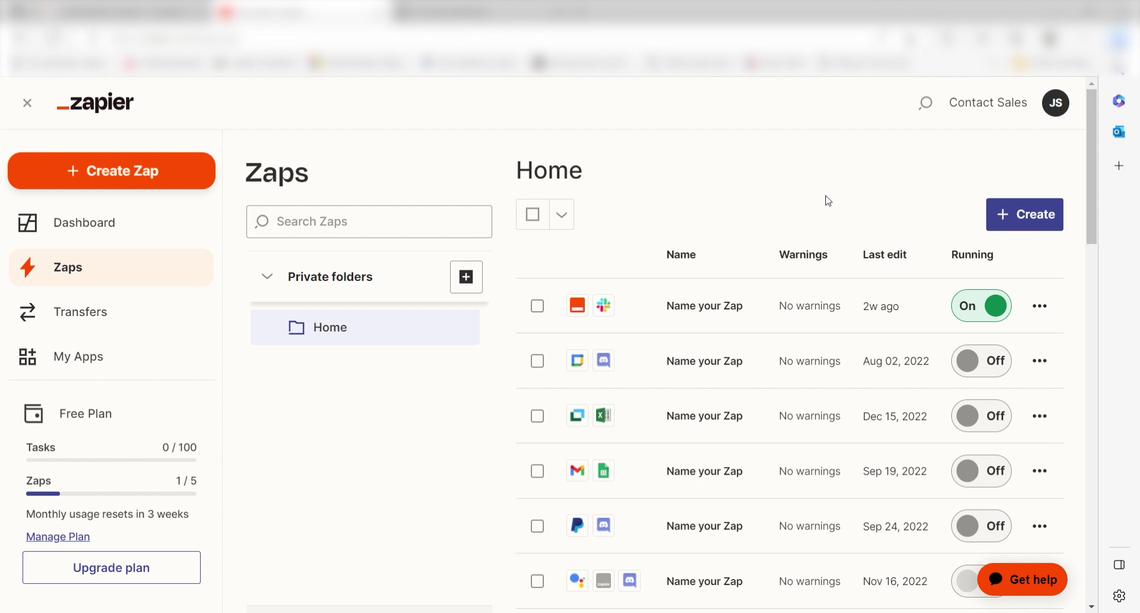
- Create a new Zap with Notion as the trigger app and New Database Item as its event
click(198, 175)
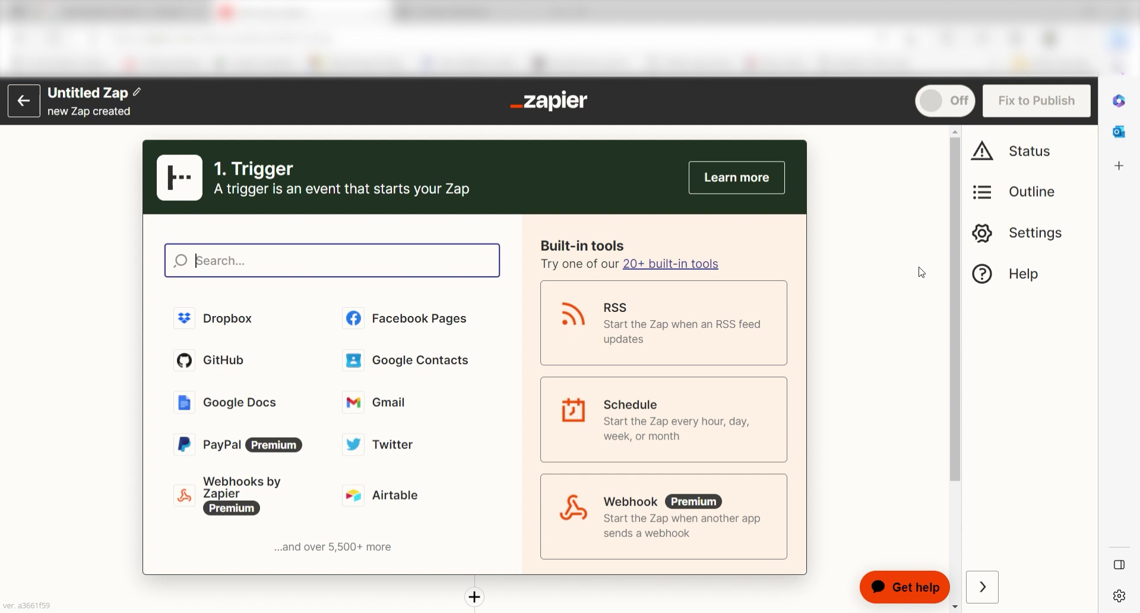
text(notion)
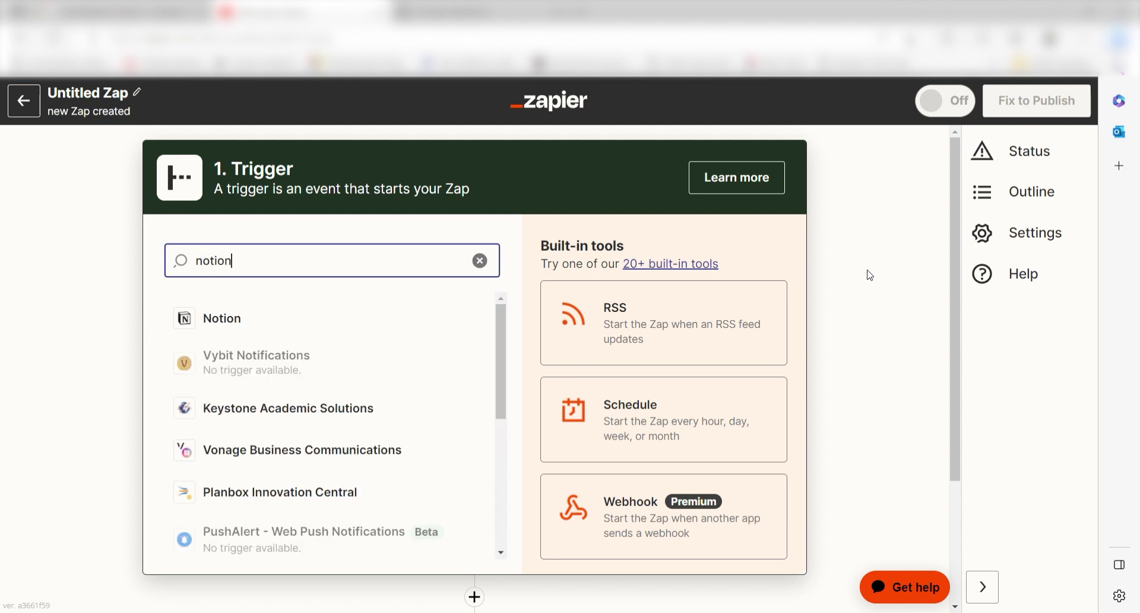
click(357, 321)
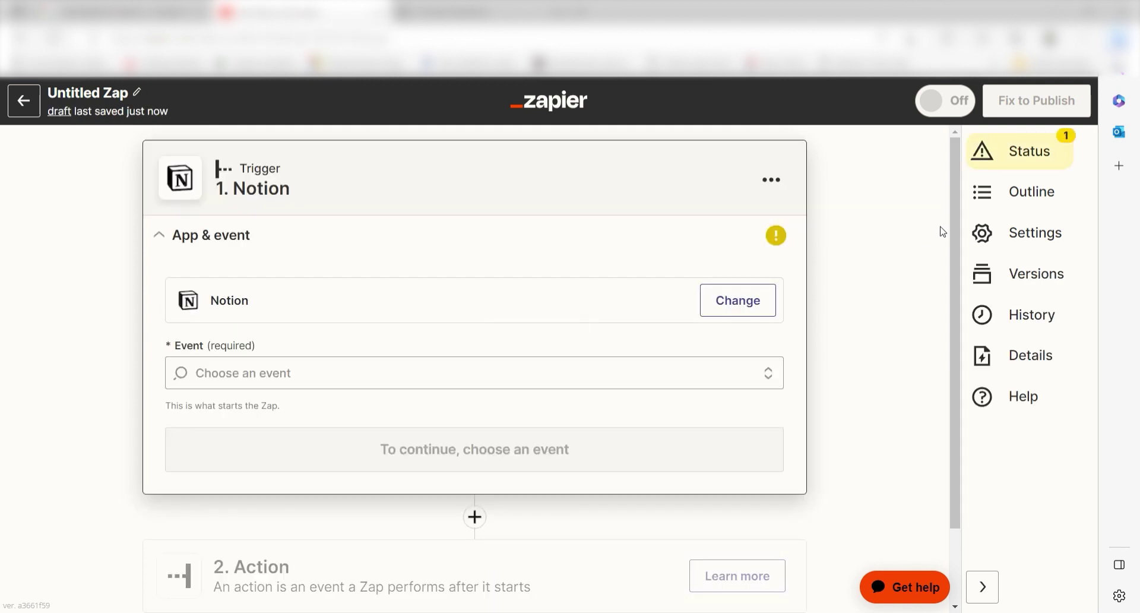
click(757, 373)
click(591, 335)
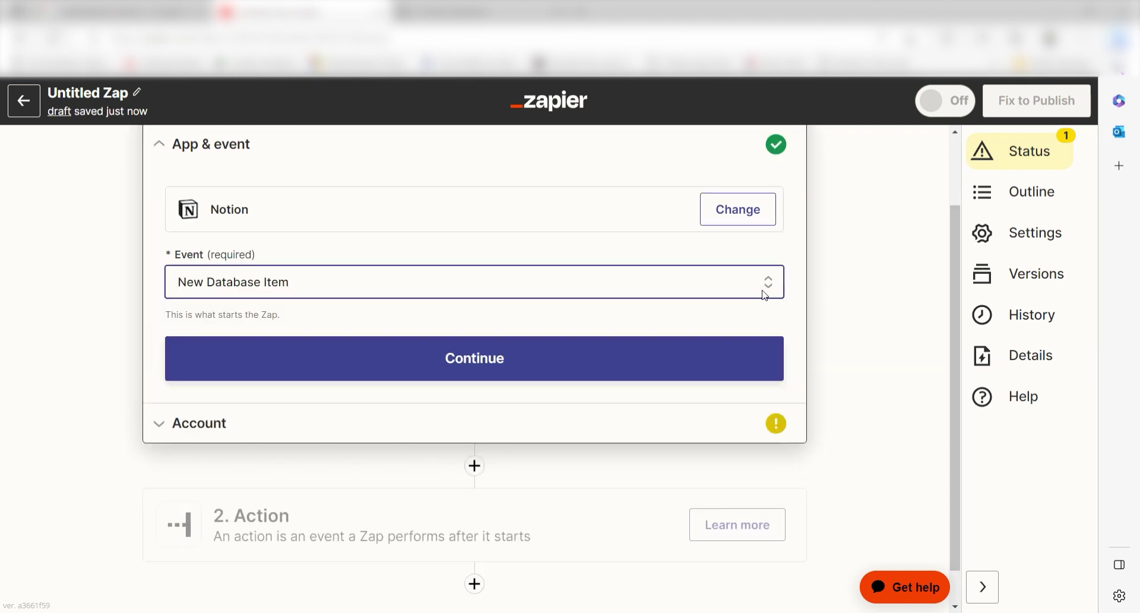
click(542, 356)
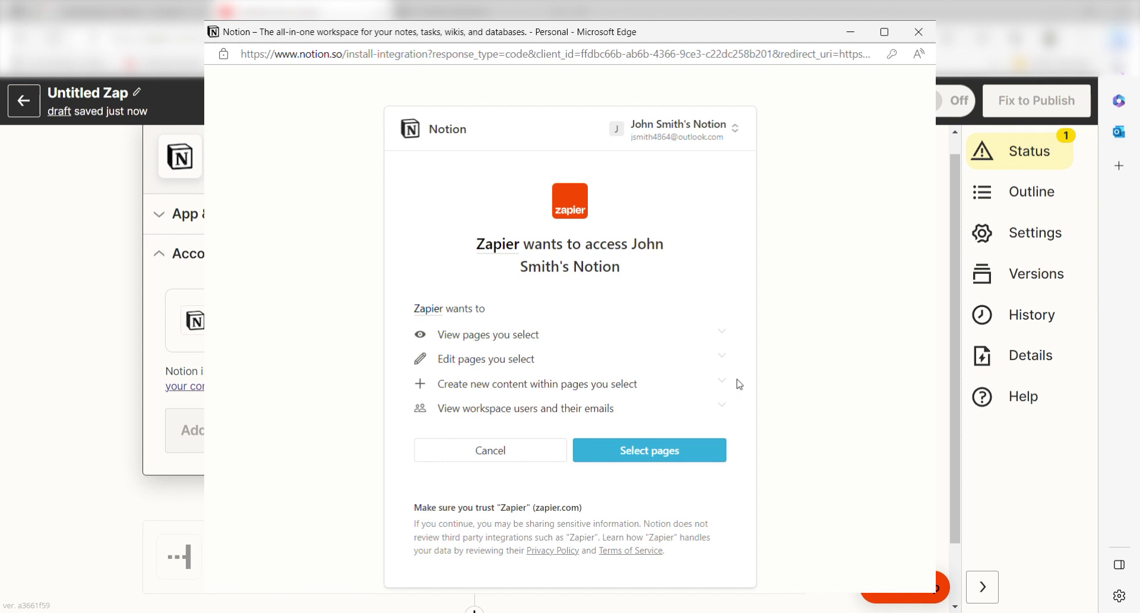
- Authorize Zapier to access the Notion workspace pages and accept the connected account for the trigger
click(675, 447)
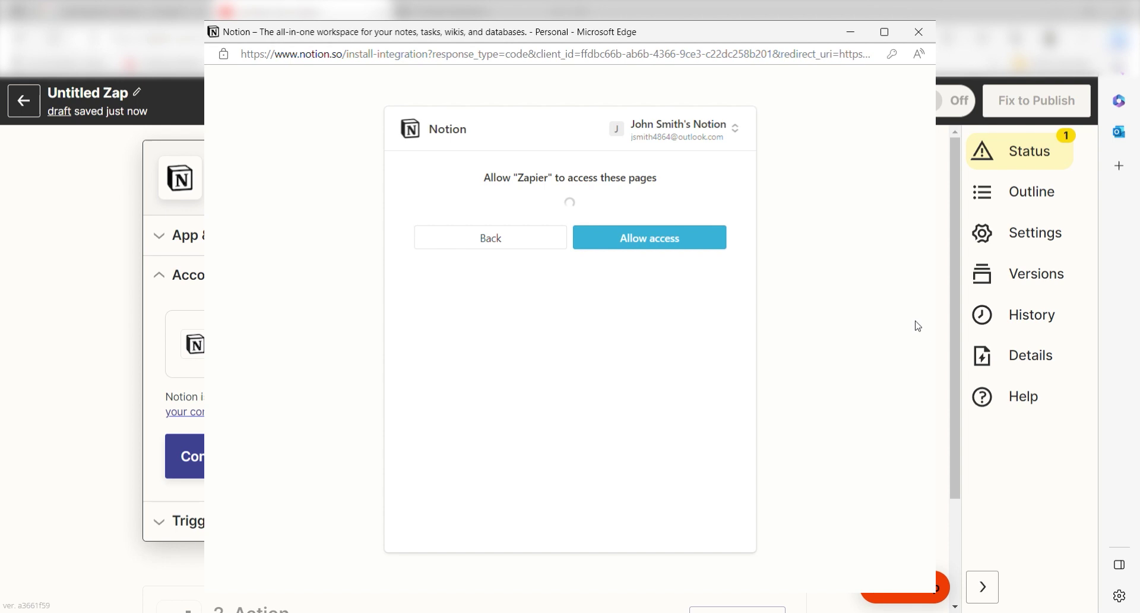
click(722, 245)
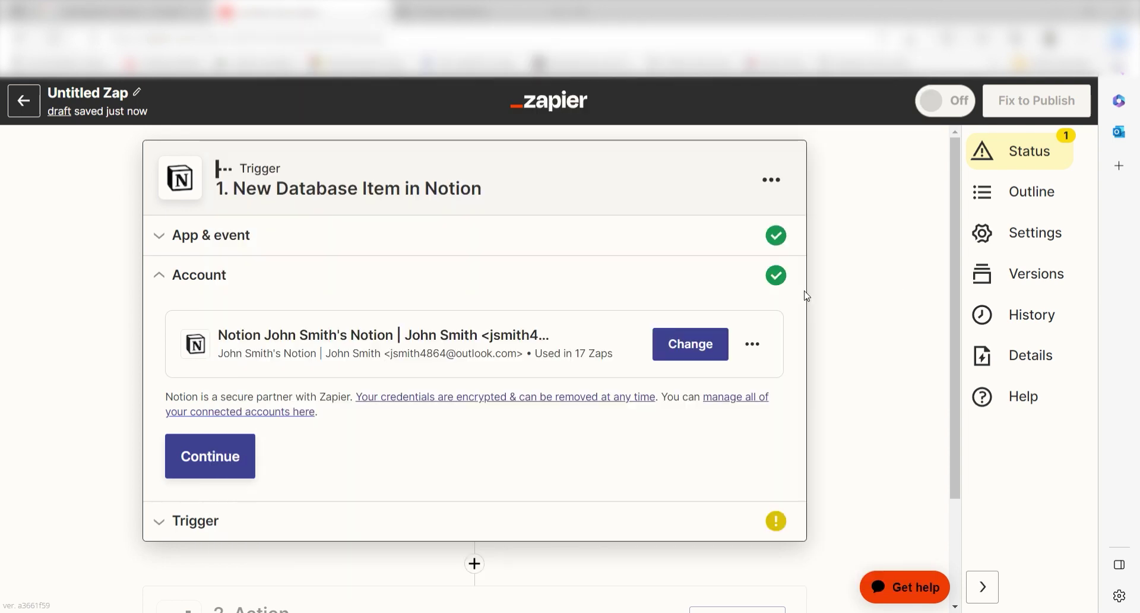
click(249, 453)
- Set the Notion trigger's database to Prompt Questions
click(780, 389)
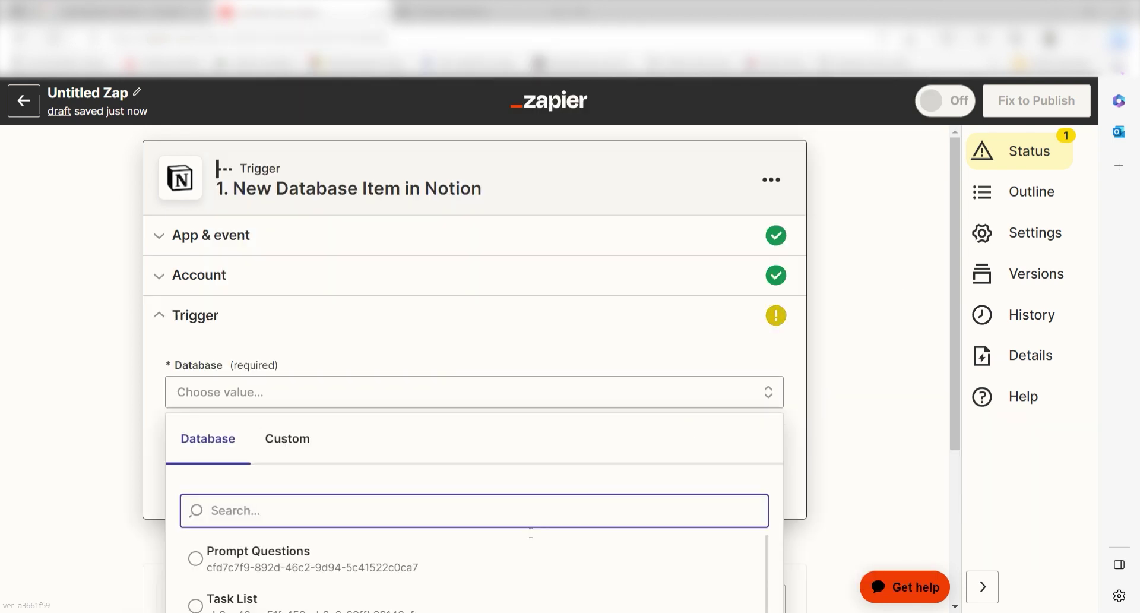
click(267, 556)
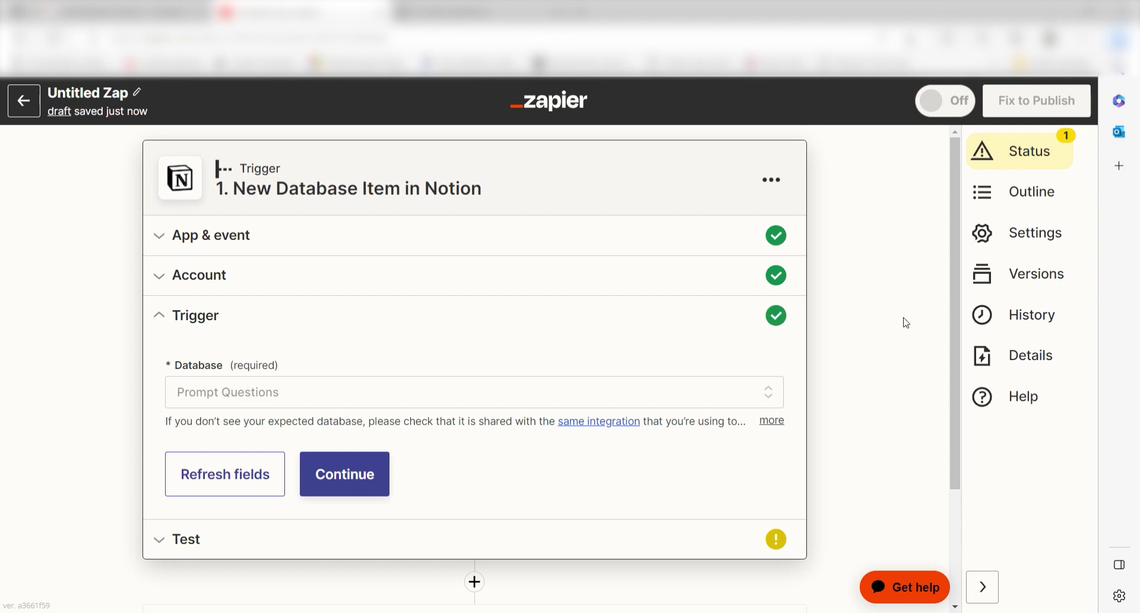
click(374, 478)
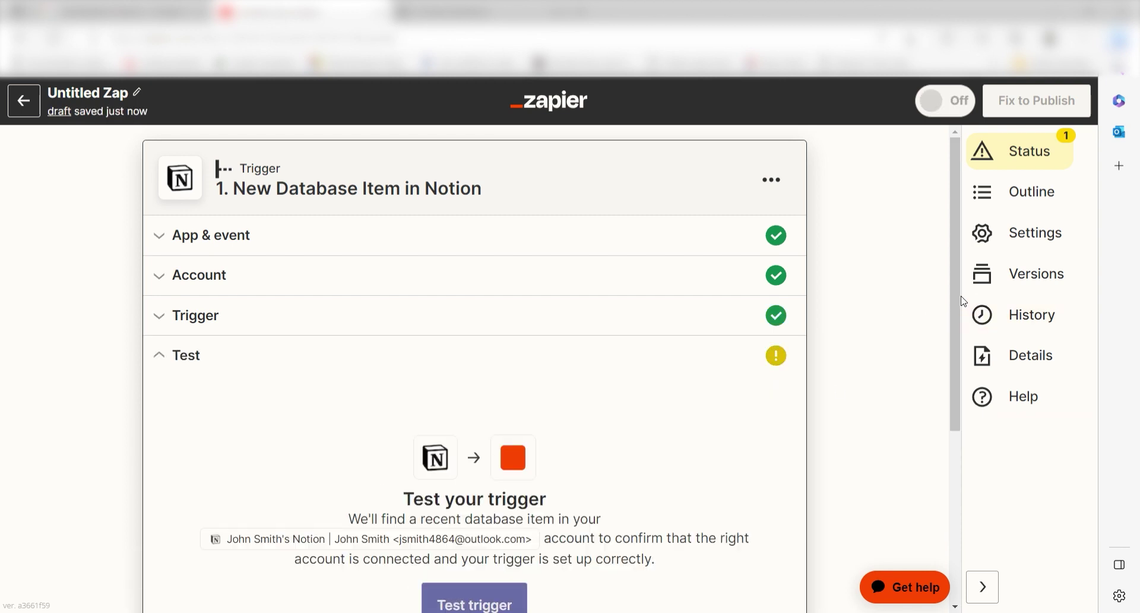
- Test the Notion trigger and continue to the Zap's action setup
drag(956, 294, 961, 386)
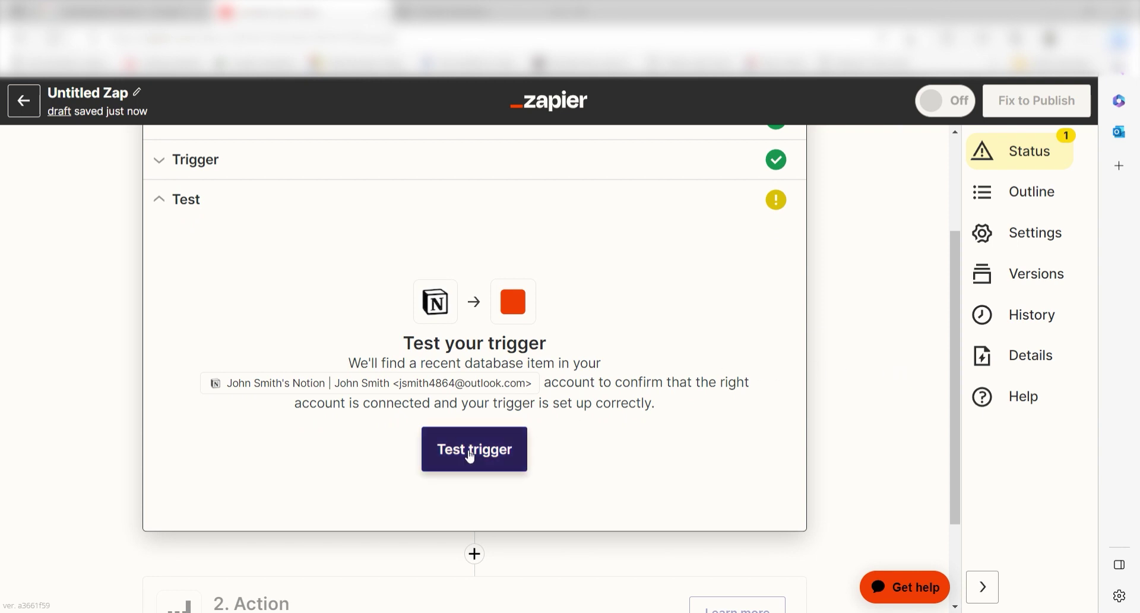
click(469, 456)
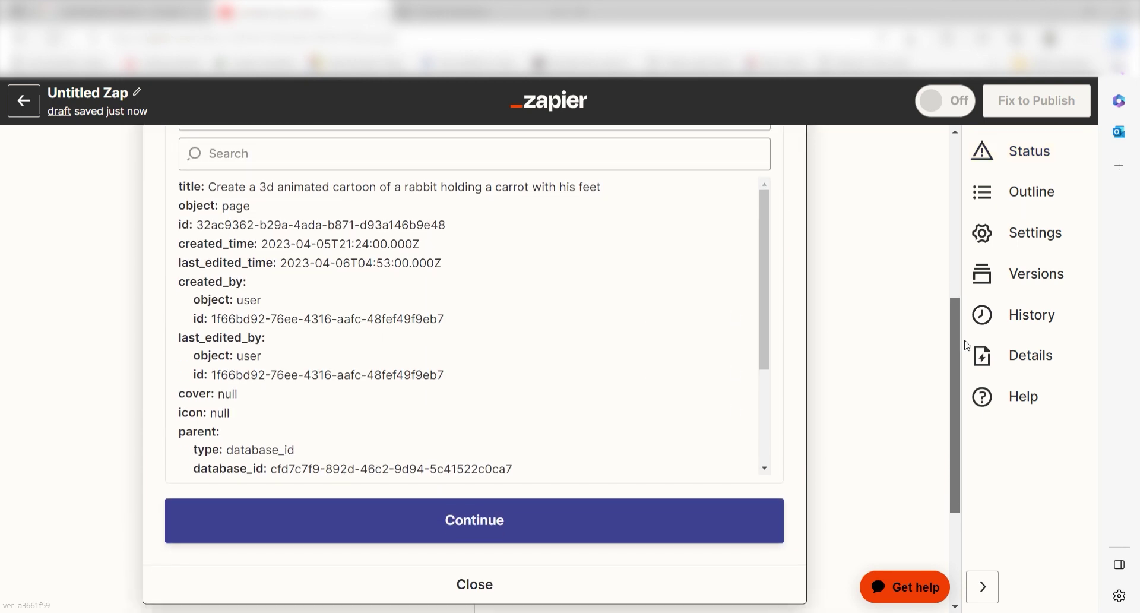
scroll(882, 387, down, 2)
click(697, 444)
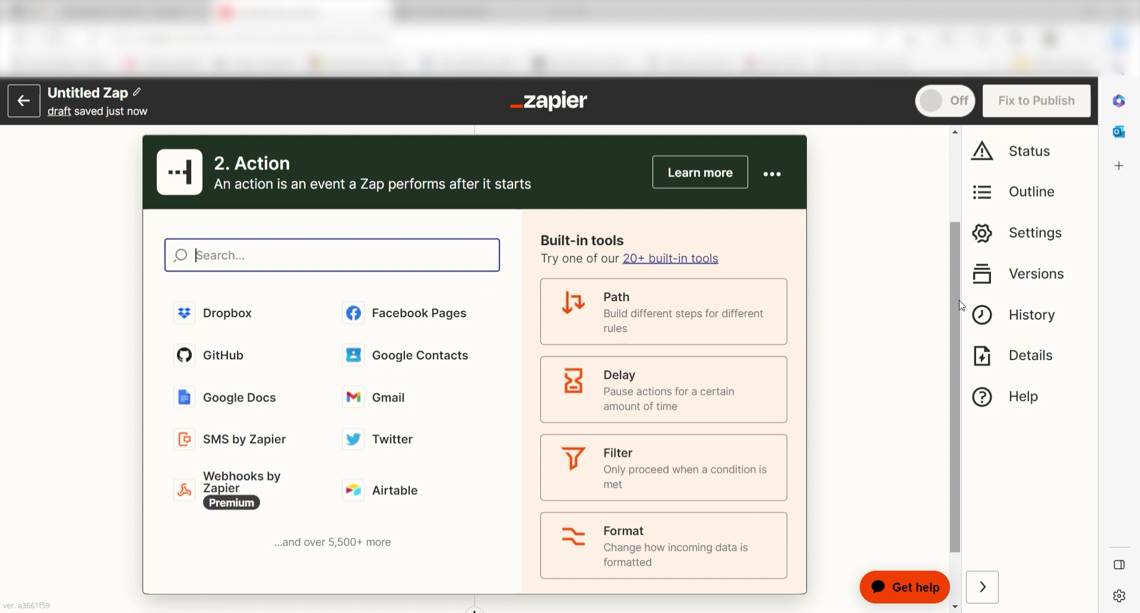
- Choose OpenAI (GPT-3 & DALL·E) as the action app with the Send Prompt event
text(gpt)
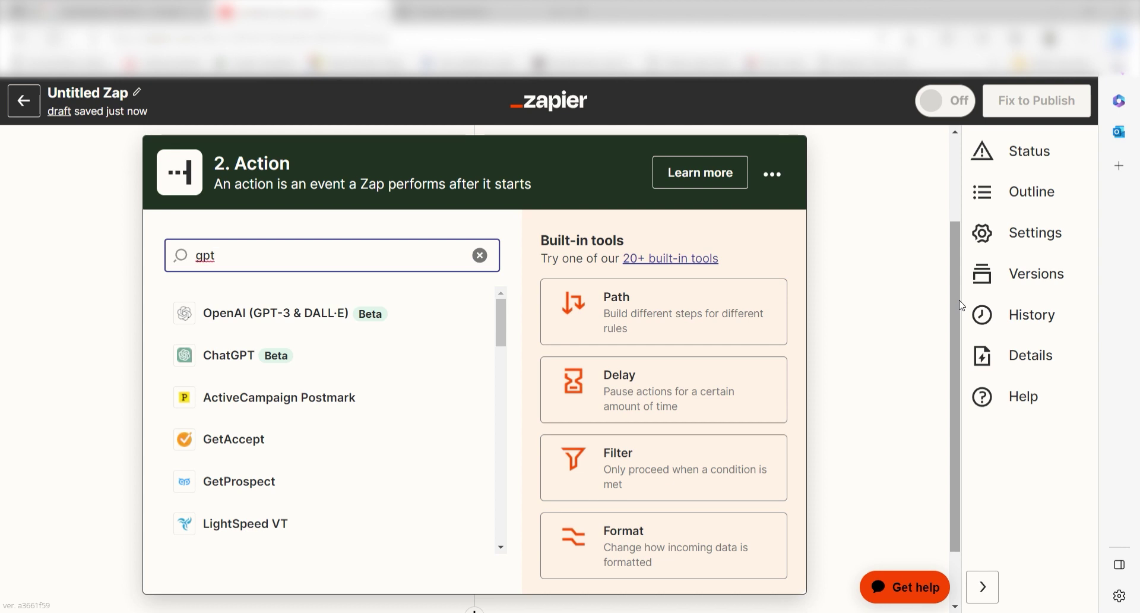
click(365, 315)
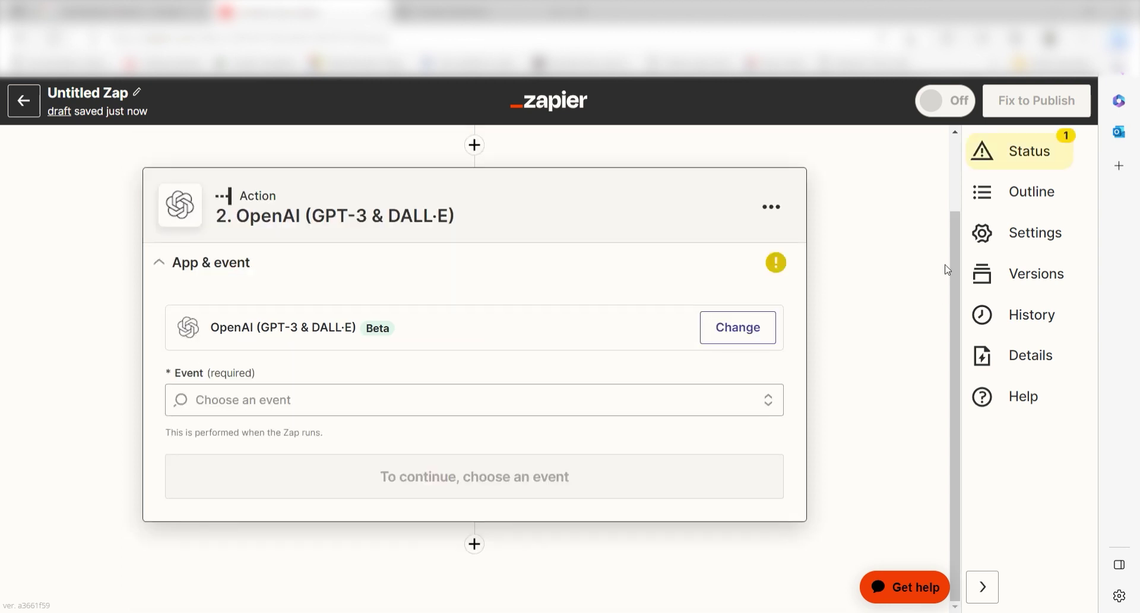
click(742, 400)
click(594, 476)
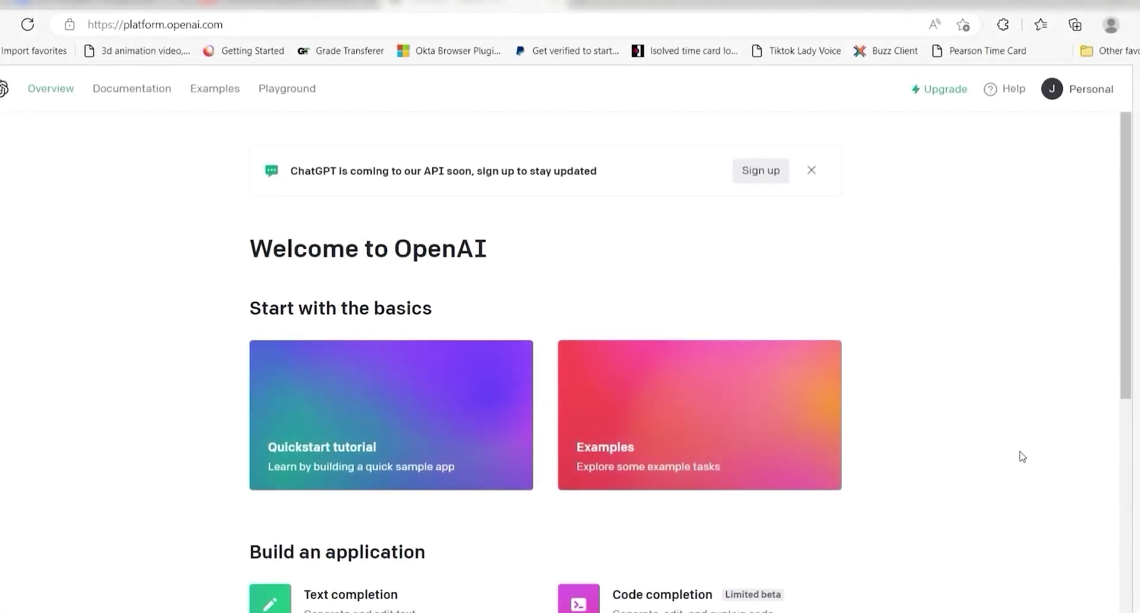
- On the OpenAI platform site, create a new secret API key for the account and copy it
click(1090, 92)
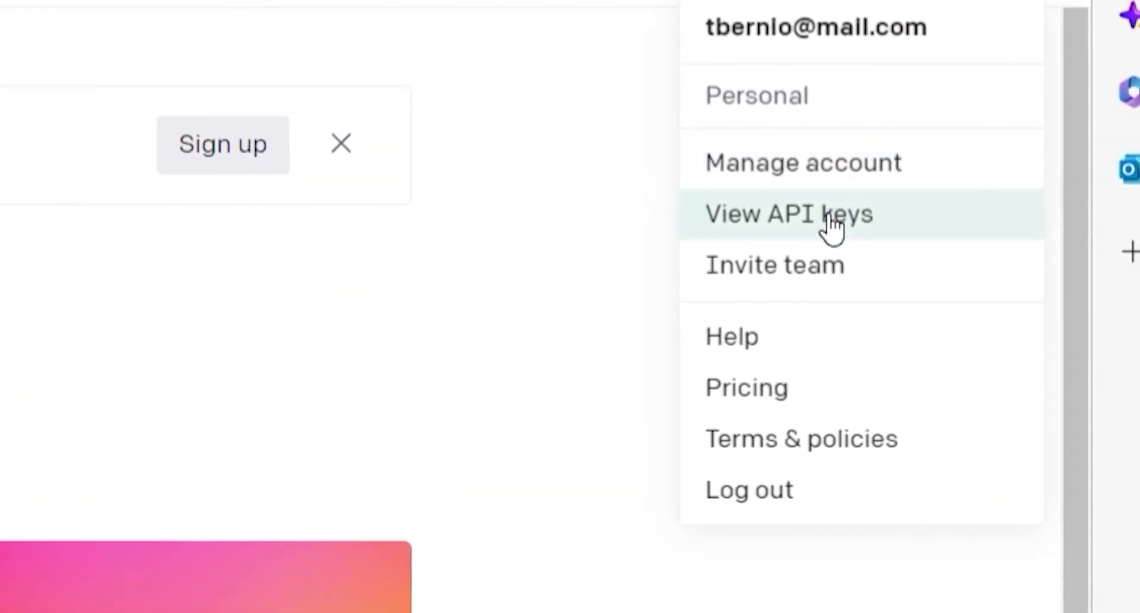
click(832, 226)
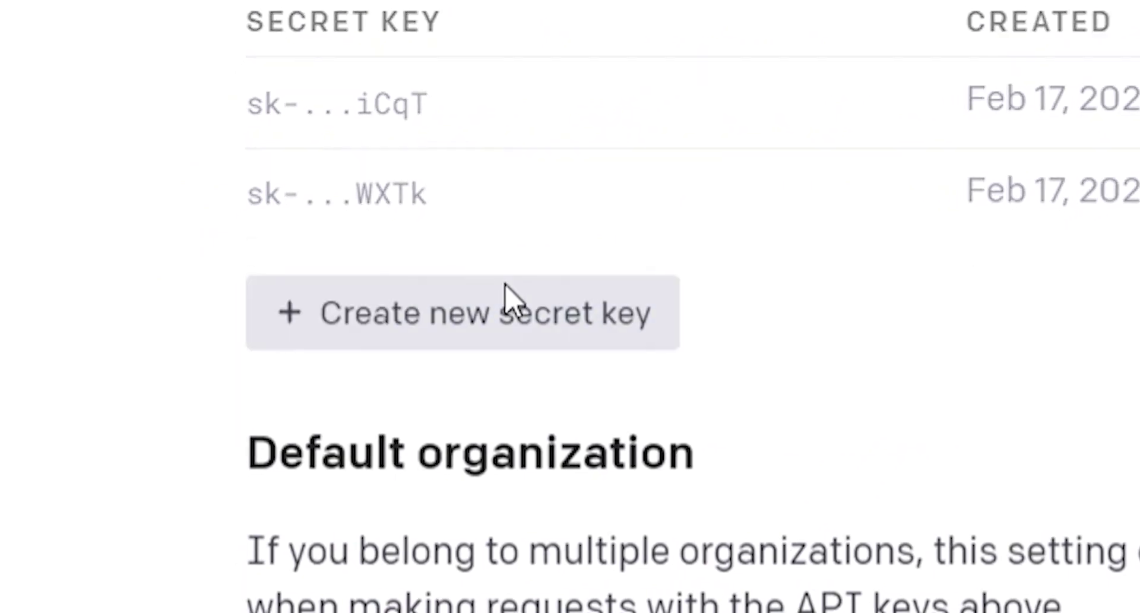
click(507, 295)
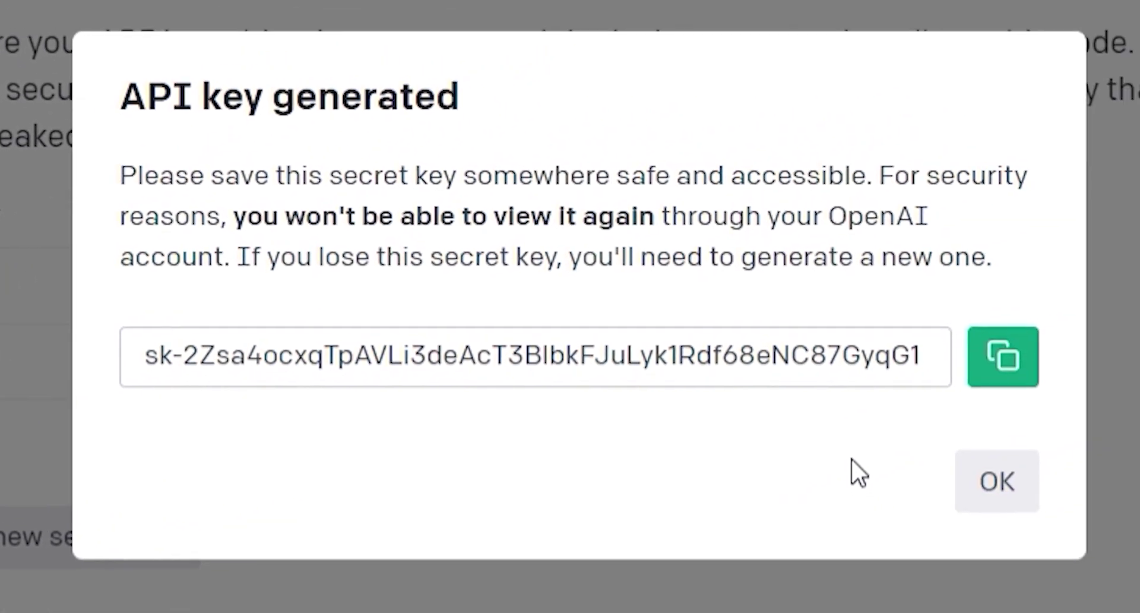
click(1022, 361)
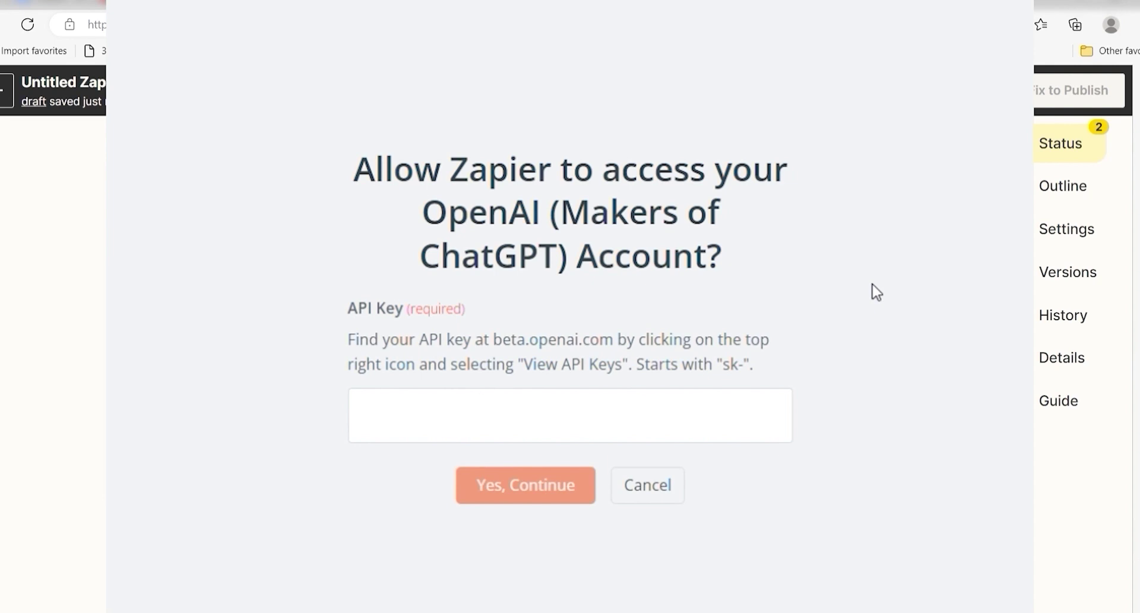
- Connect the OpenAI account to Zapier by pasting the API key into its field, and accept the account
click(665, 422)
key(ctrl+v)
key(Return)
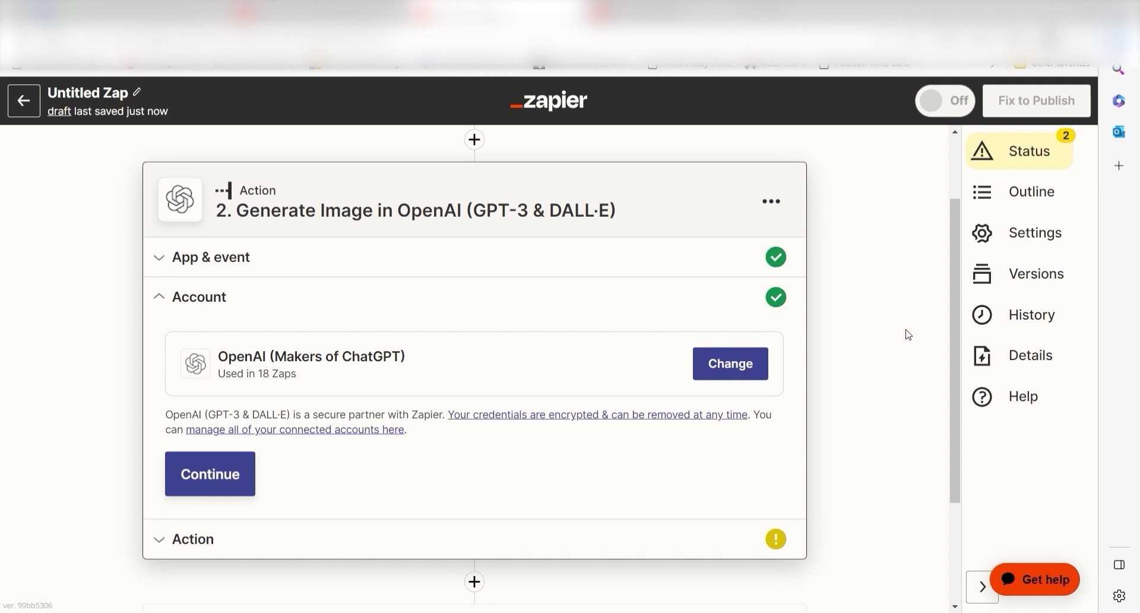
click(172, 474)
- Use the Notion item's Title as the OpenAI prompt and test the Send Prompt action
scroll(956, 222, down, 4)
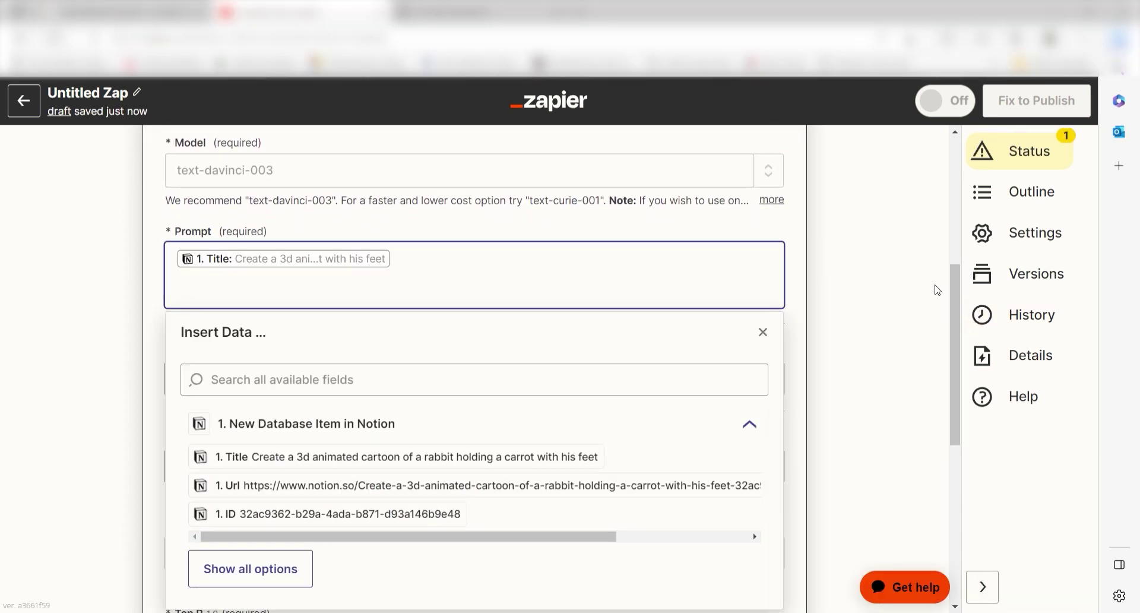
click(906, 282)
scroll(905, 283, down, 7)
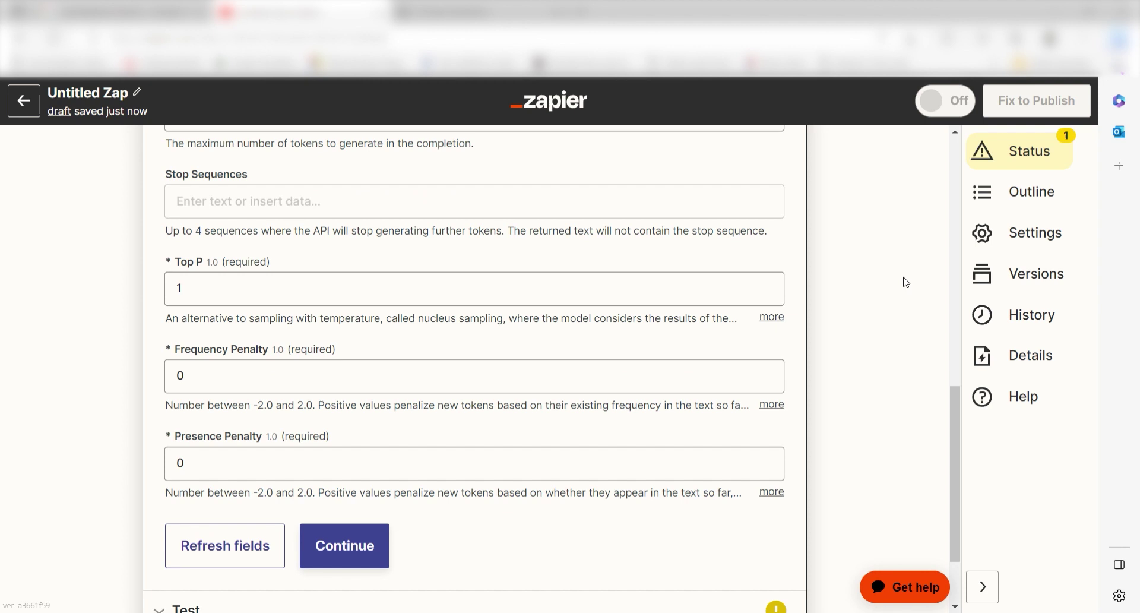
click(374, 478)
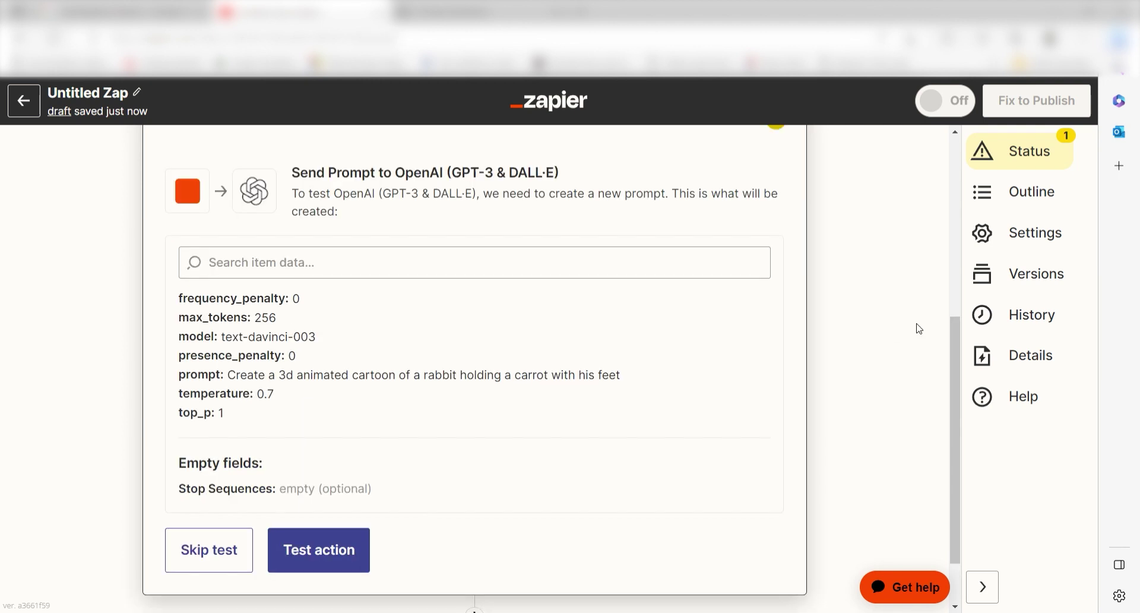
click(331, 562)
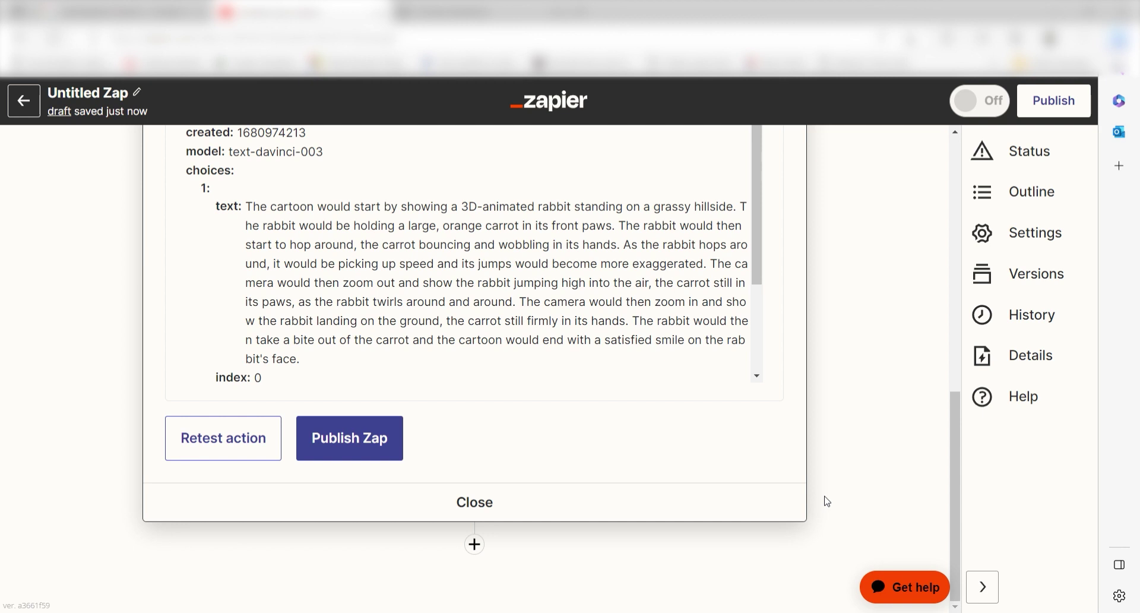
- Add a third action using Notion's Create Database Item event, with Prompt Questions as its database
click(474, 544)
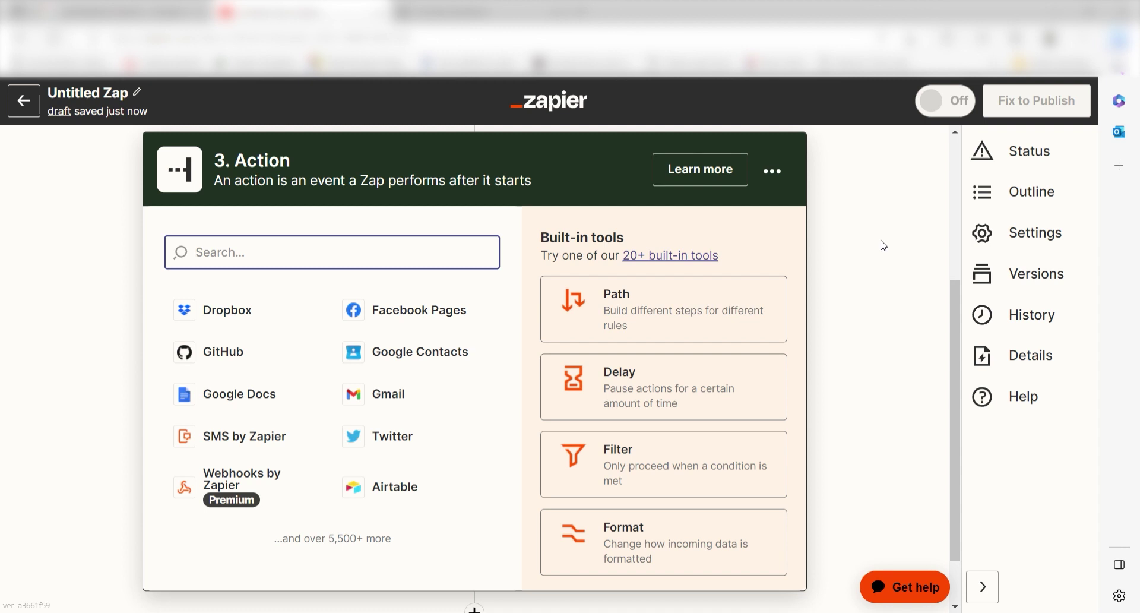
text(notion)
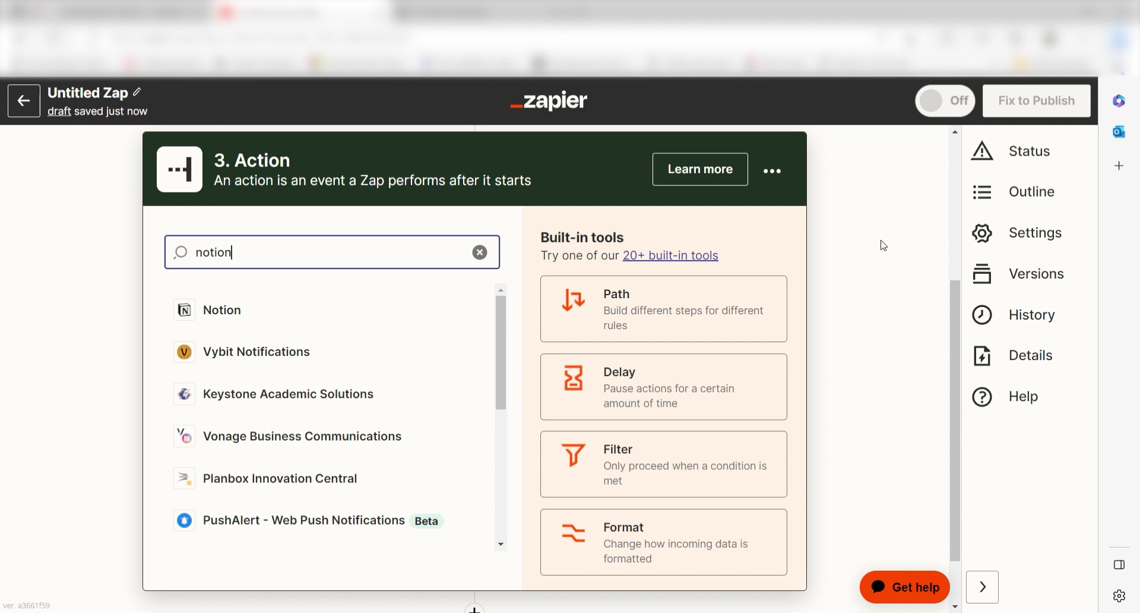
click(292, 309)
click(705, 399)
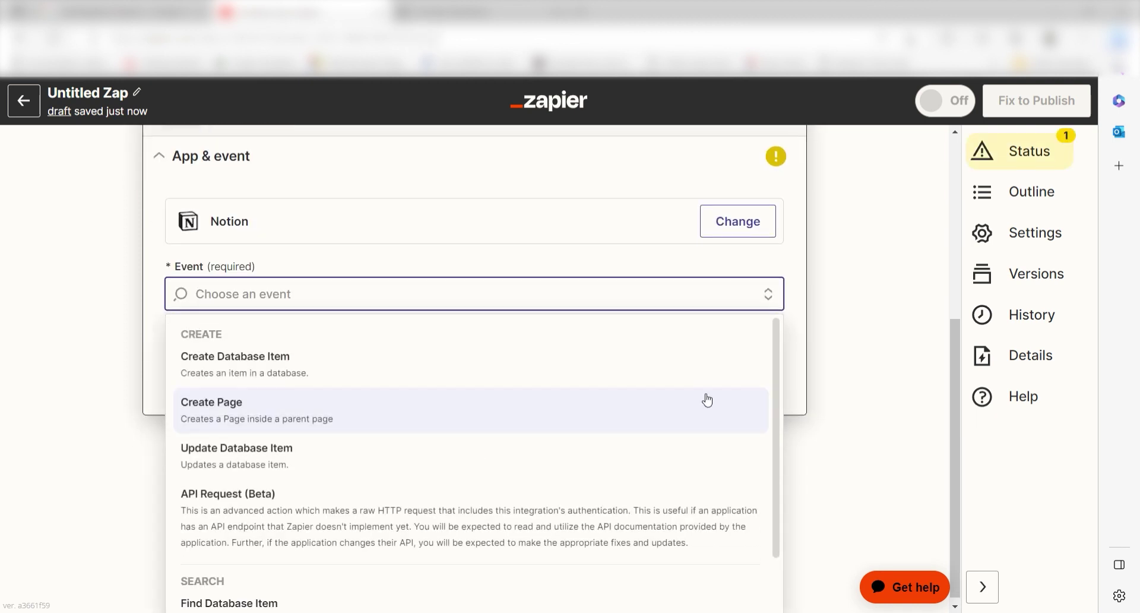
click(686, 365)
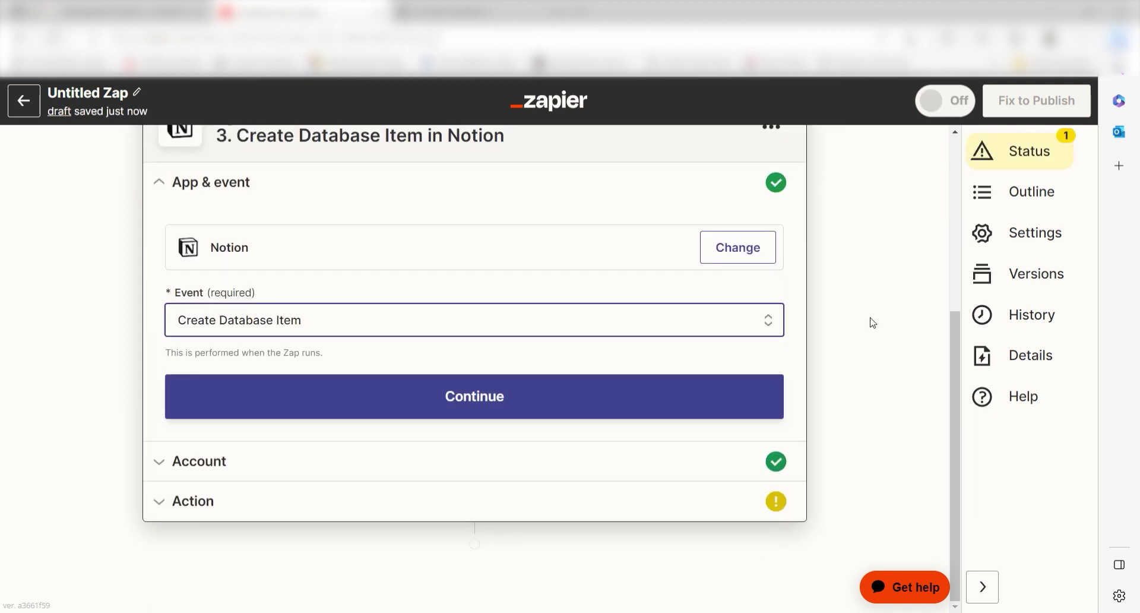
click(578, 397)
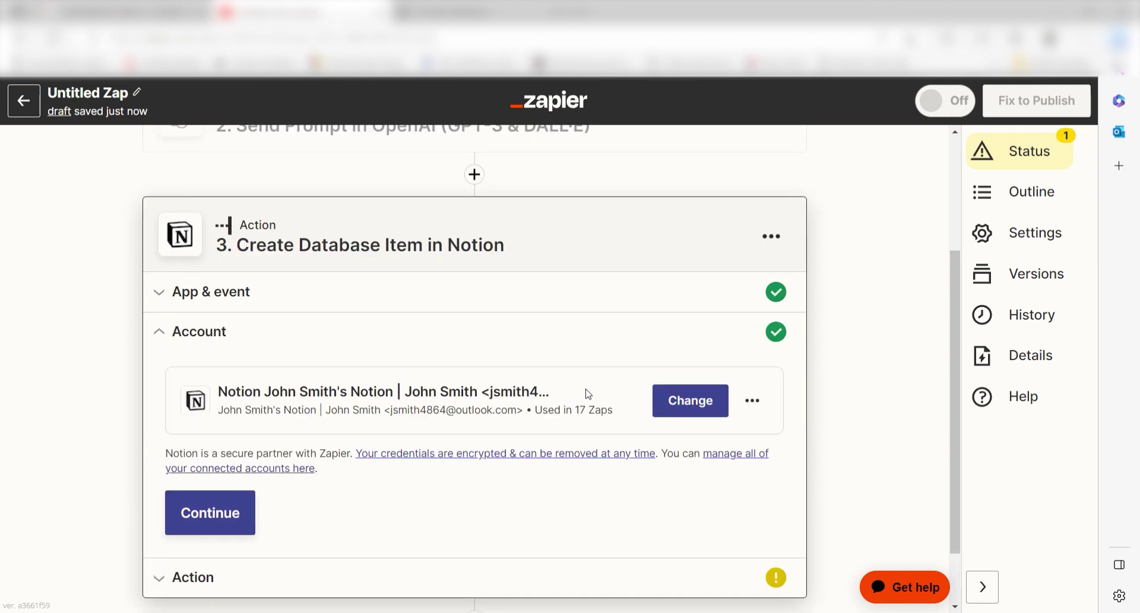
click(196, 522)
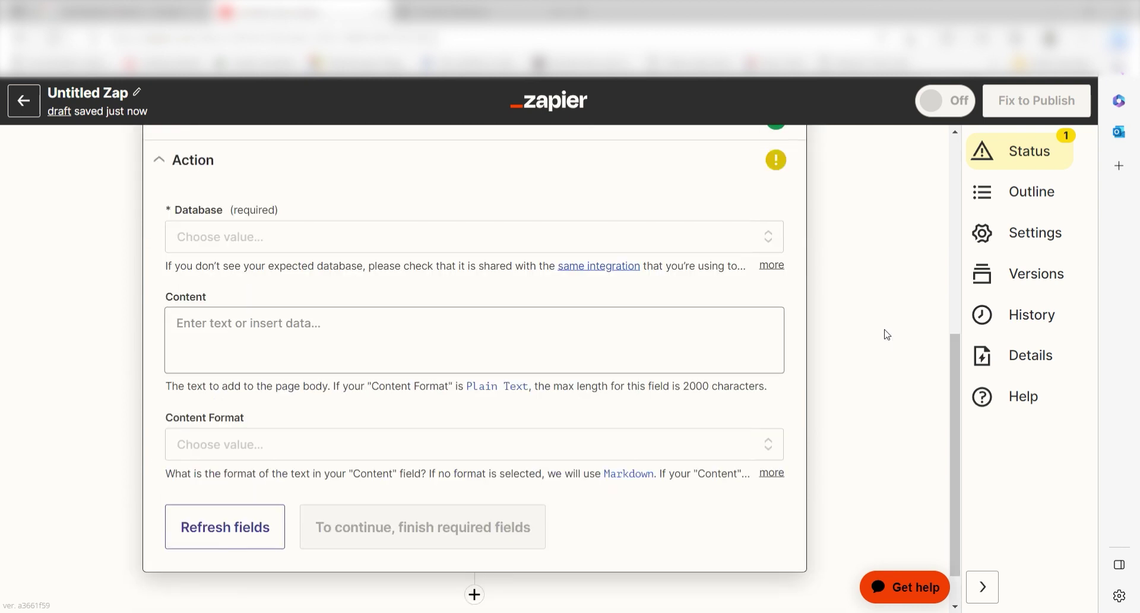
click(557, 252)
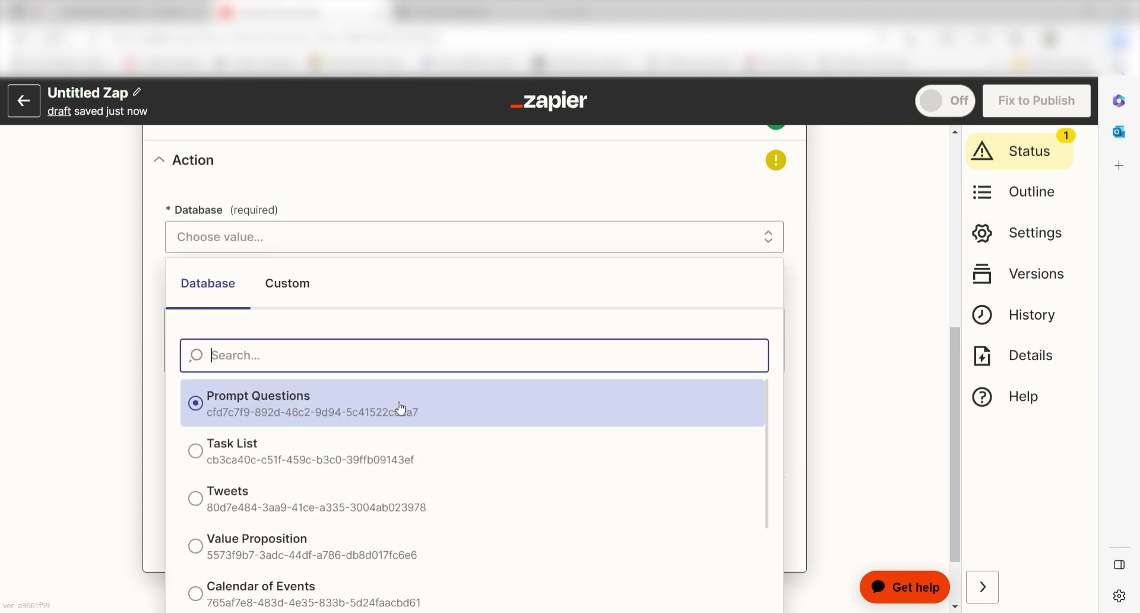
click(402, 408)
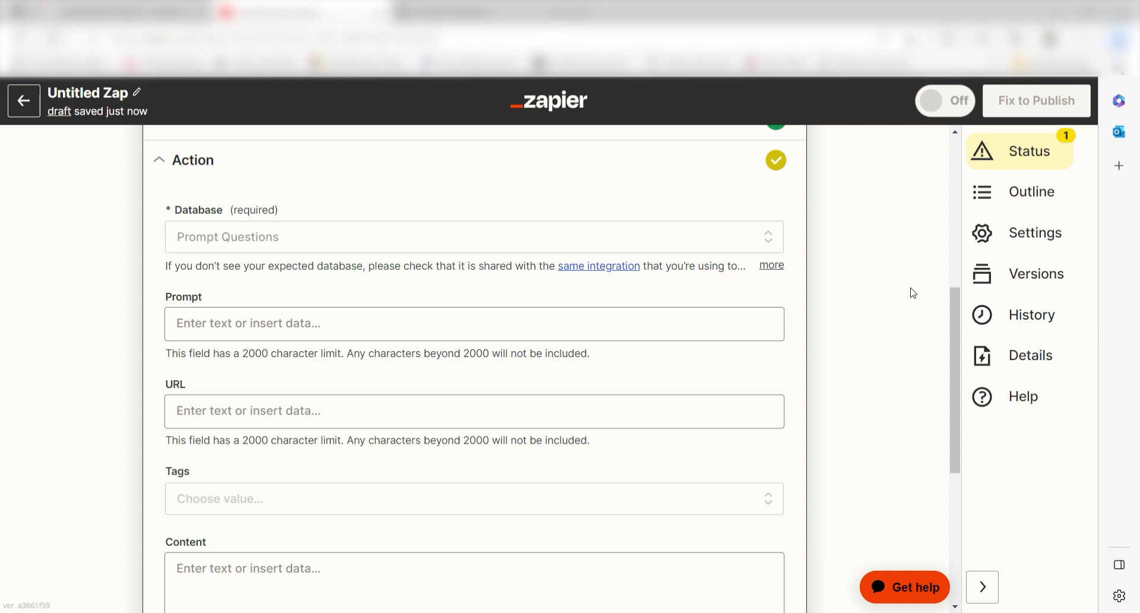
- Insert Choices Text from the OpenAI step into the Notion action's Content field and test the action
click(515, 570)
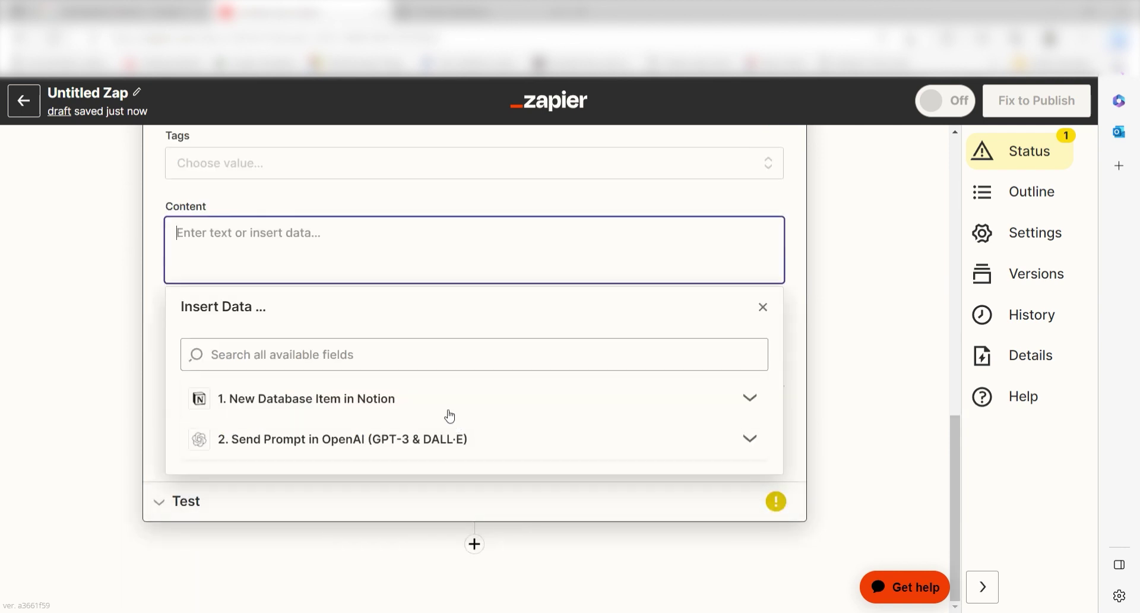
click(445, 440)
click(284, 579)
scroll(368, 543, down, 5)
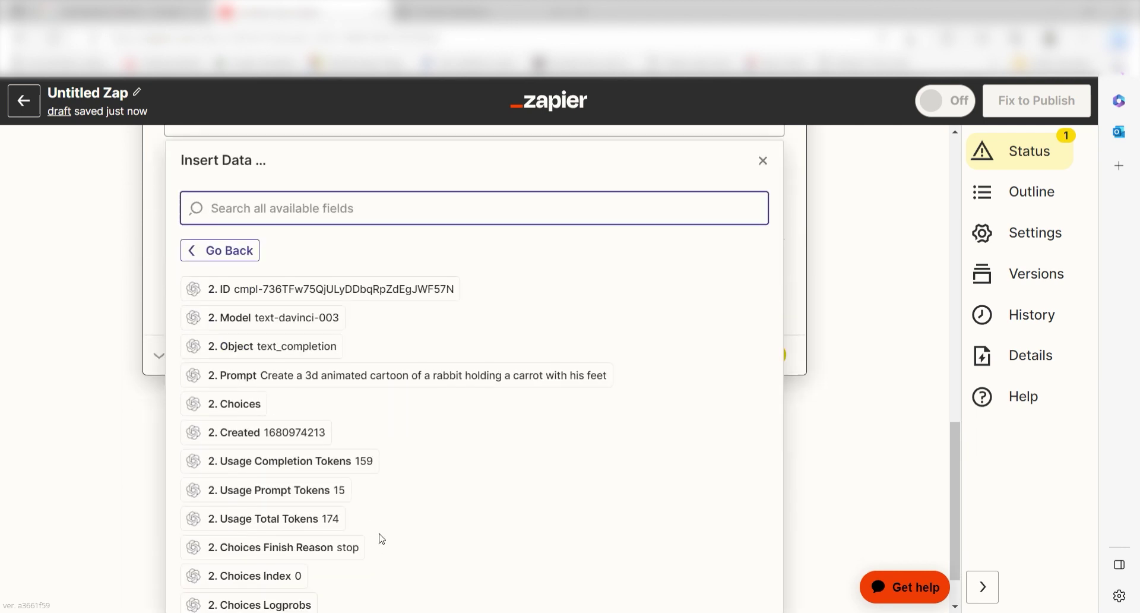
click(319, 575)
click(889, 339)
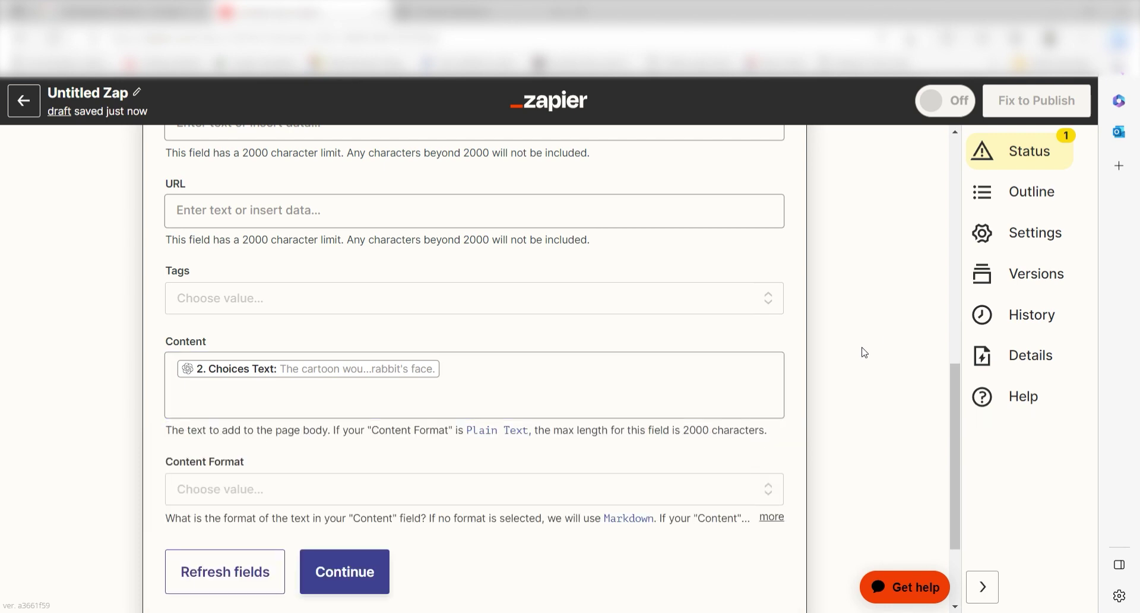
scroll(860, 351, down, 10)
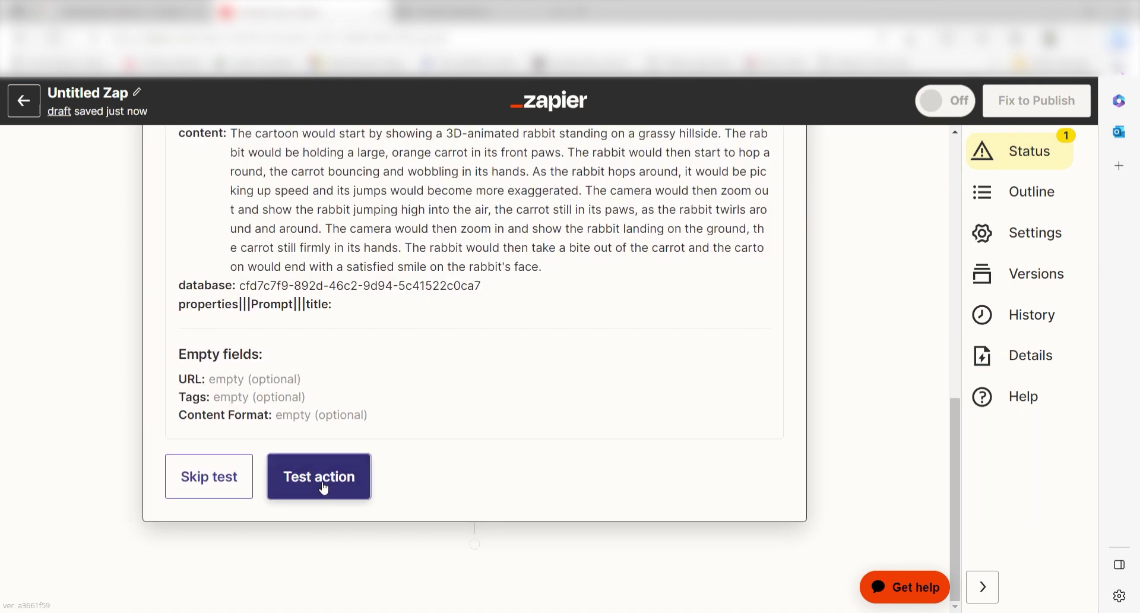
click(289, 481)
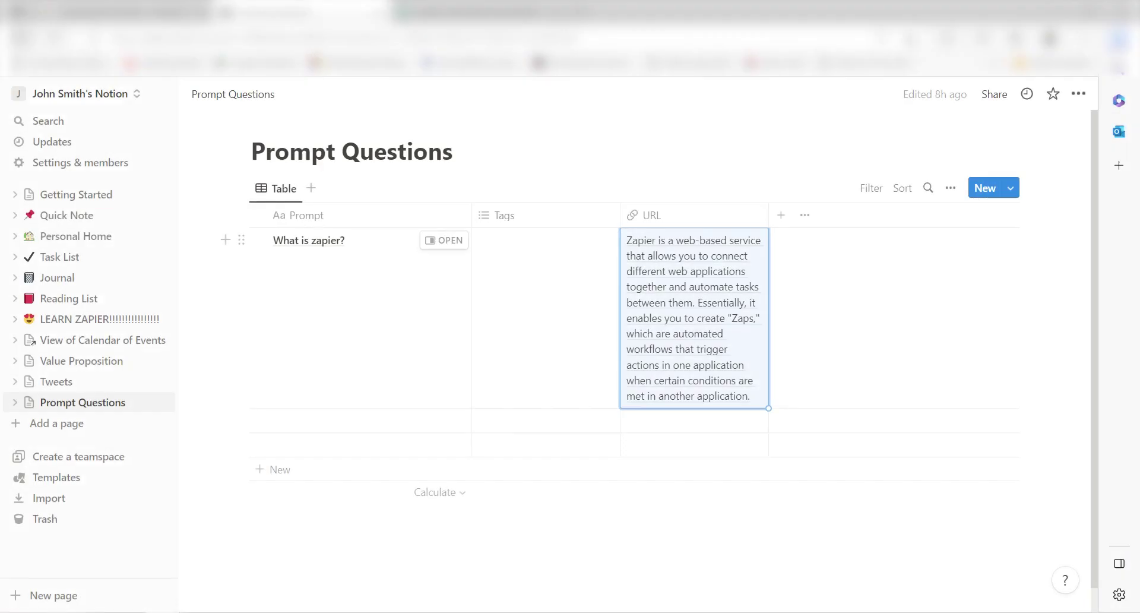